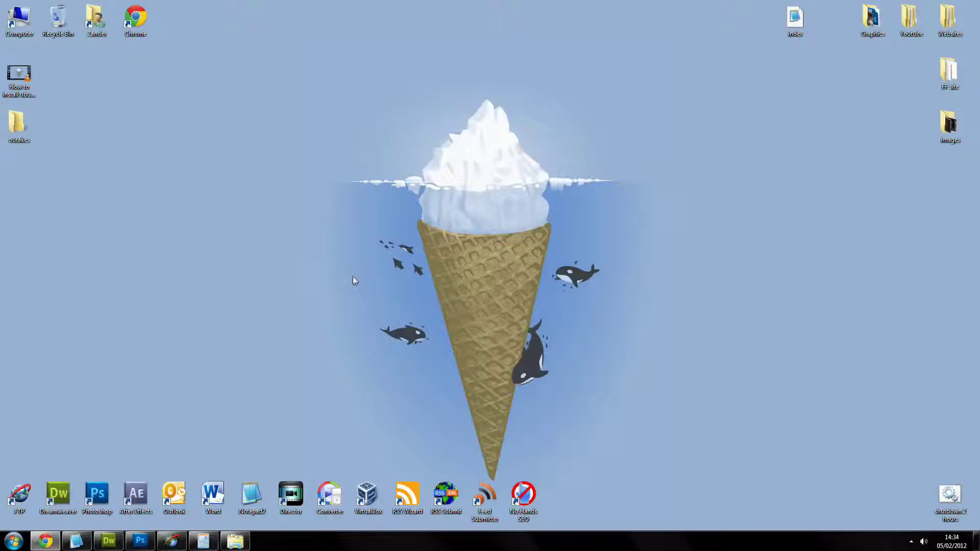
# - Back on the Ubuntu download page, select Ubuntu 10.04 LTS and the 32-bit edition
pyautogui.click(46, 541)
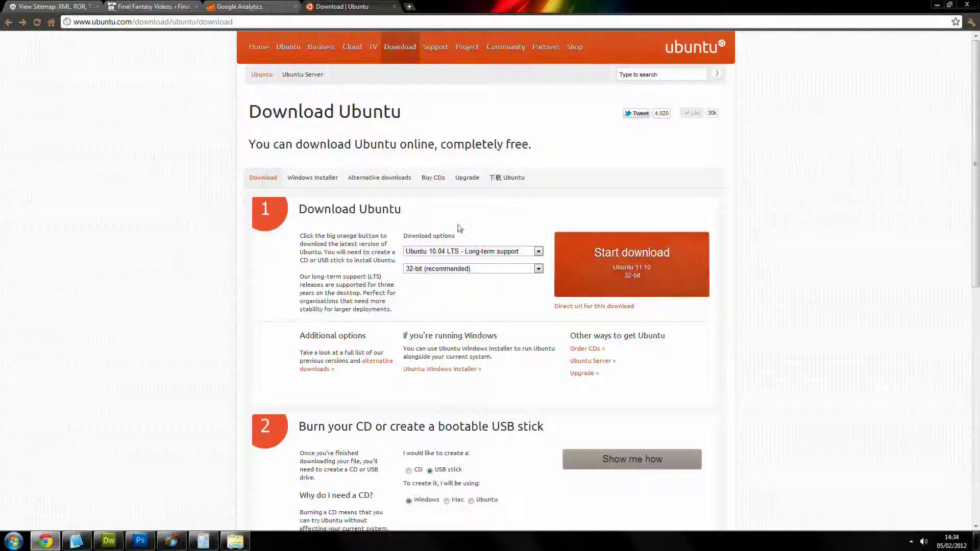
pyautogui.click(469, 252)
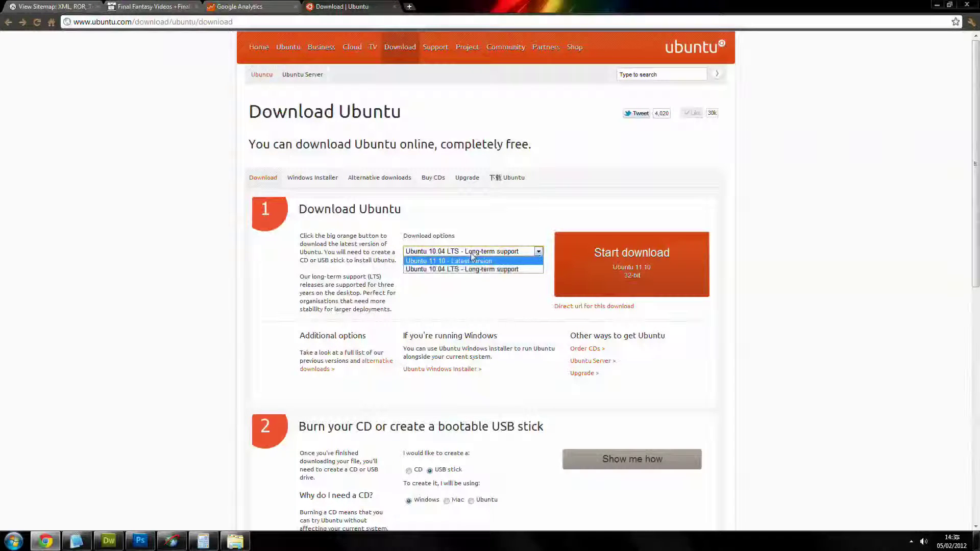
pyautogui.click(458, 269)
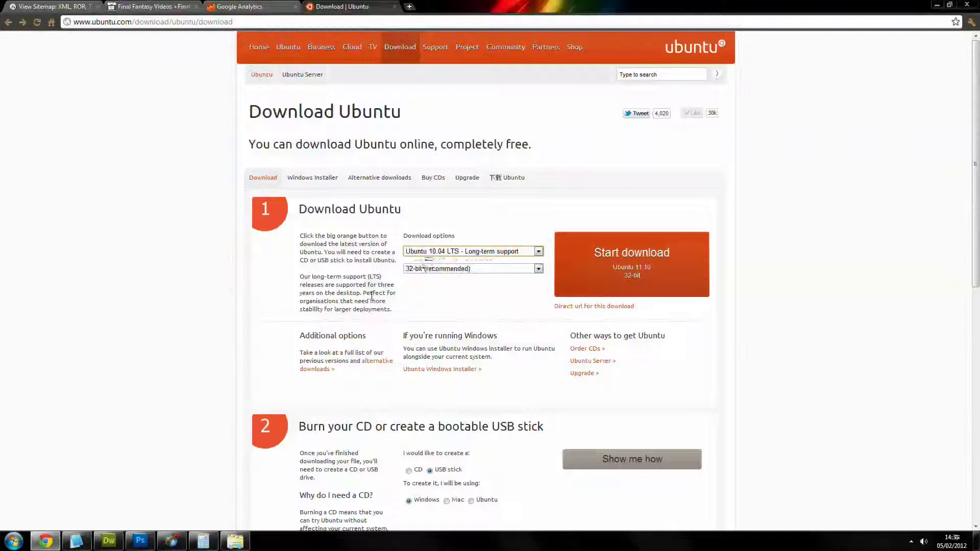
pyautogui.click(485, 270)
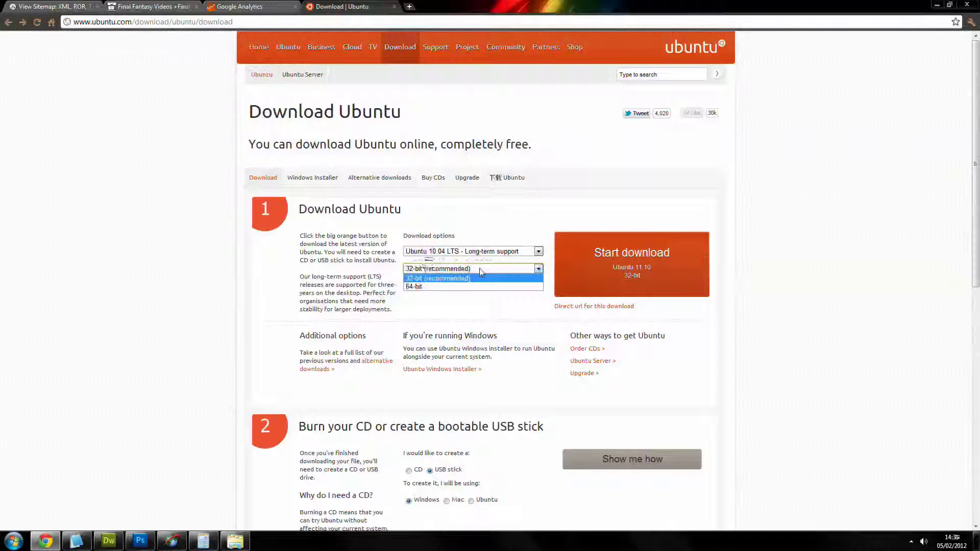
pyautogui.click(442, 284)
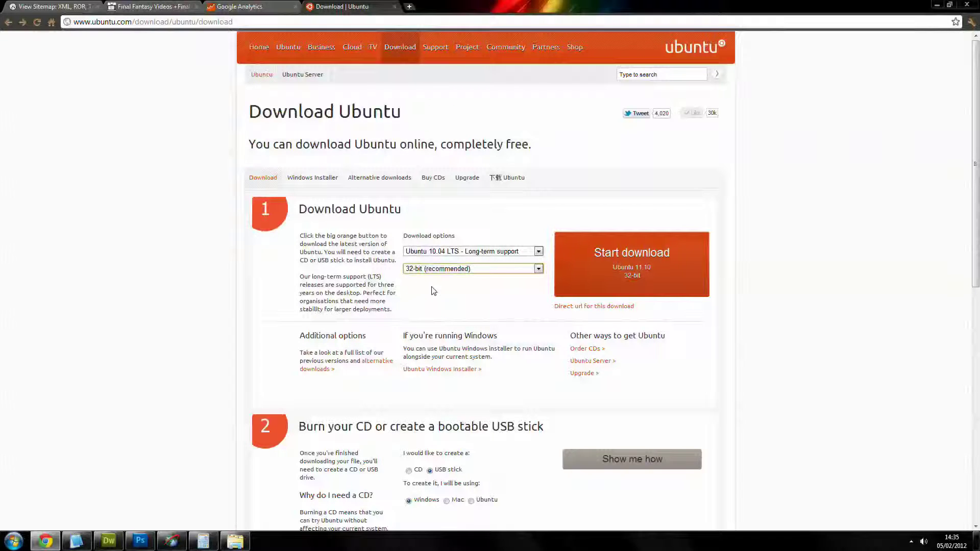
# - Start the Ubuntu 10.04.3 desktop ISO download, then cancel it in Chrome
pyautogui.click(637, 272)
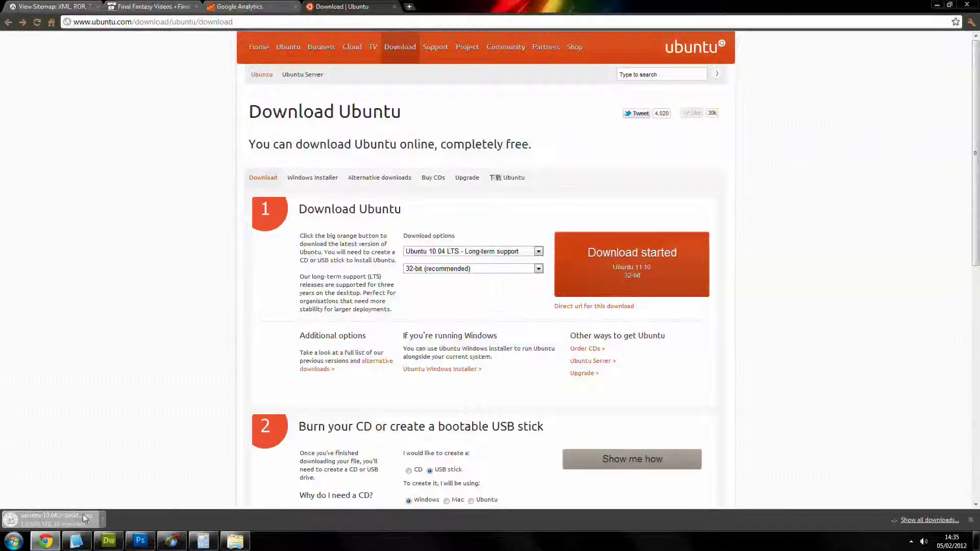
pyautogui.click(101, 519)
pyautogui.click(136, 500)
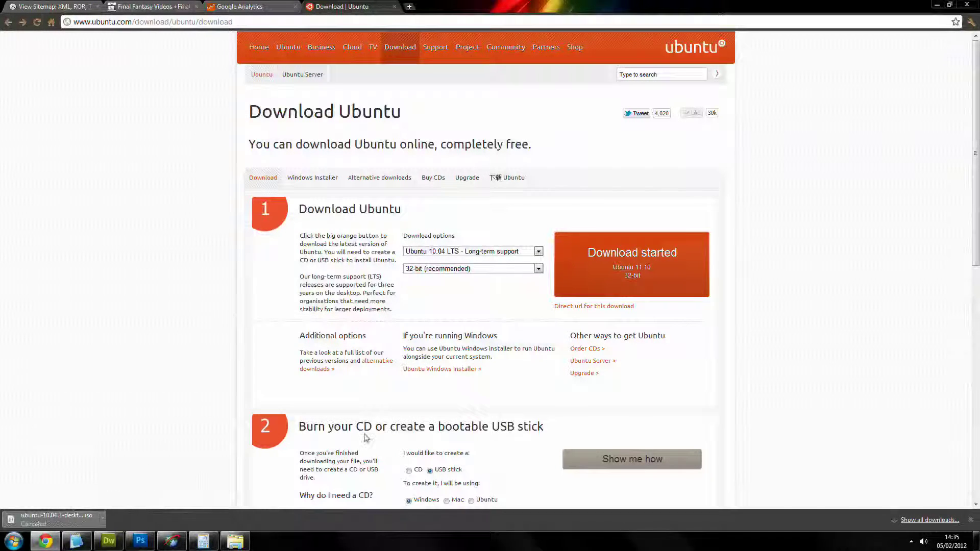
# - Show the Windows USB-stick instructions and follow the link to the pendrivelinux Universal USB Installer page
pyautogui.scroll(-3, 674, 365)
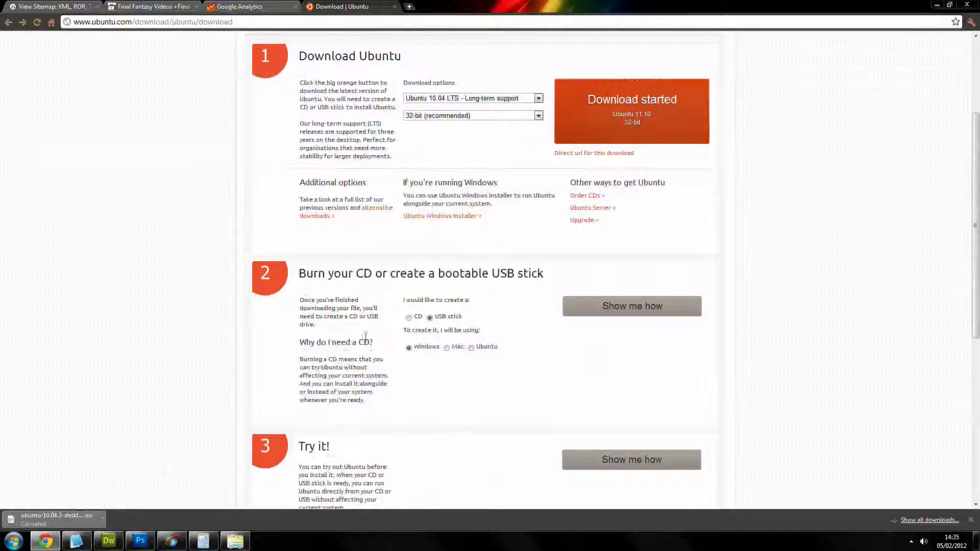
pyautogui.moveTo(406, 300); pyautogui.dragTo(540, 309)
pyautogui.click(439, 324)
pyautogui.click(674, 301)
pyautogui.scroll(-4, 492, 382)
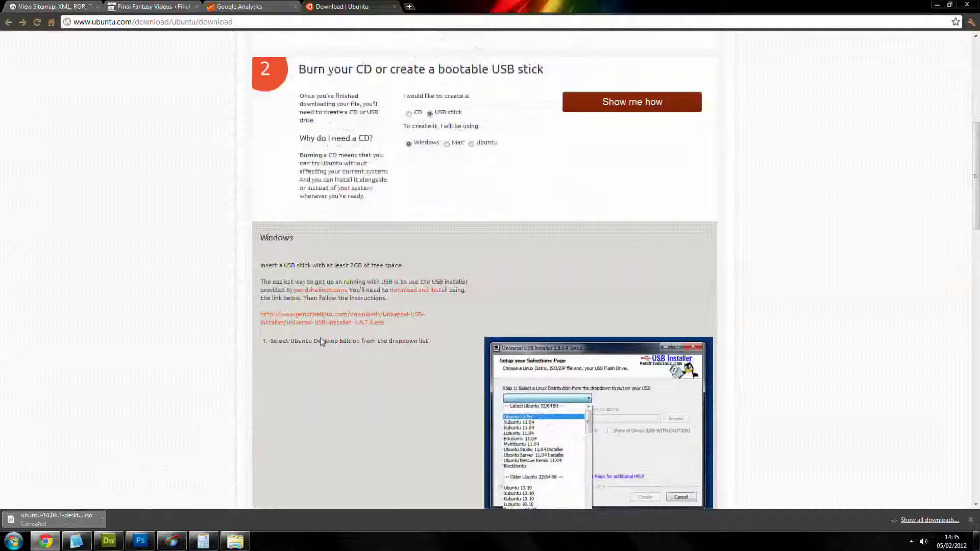
pyautogui.click(318, 322)
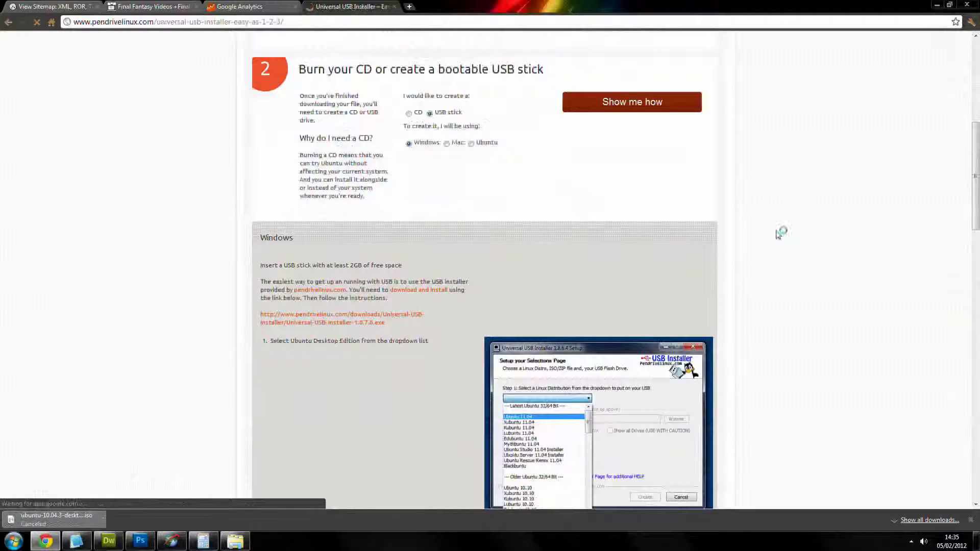
# - Download Universal-USB-Installer-1.8.7.9.exe, close the page, and show the Windows desktop
pyautogui.scroll(-5, 568, 249)
pyautogui.scroll(-5, 568, 249)
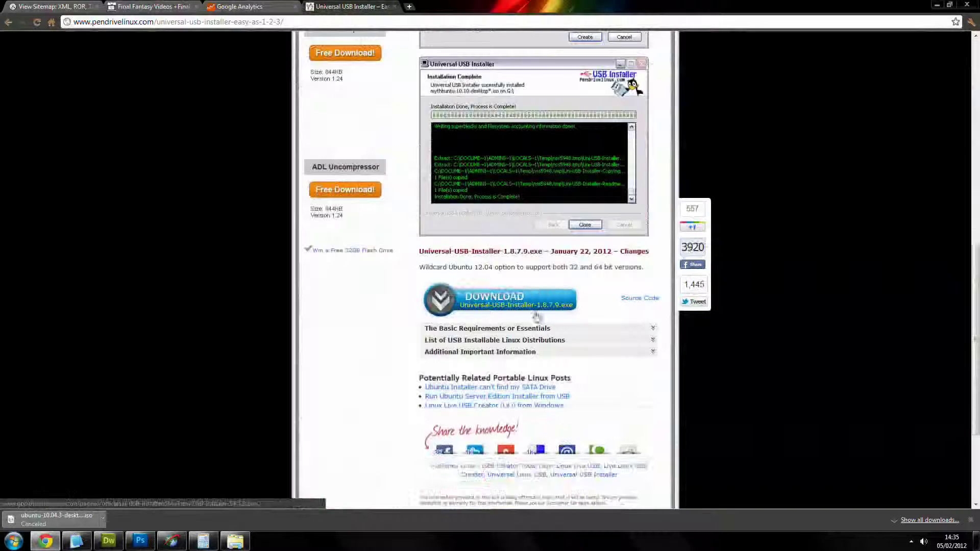
pyautogui.click(517, 307)
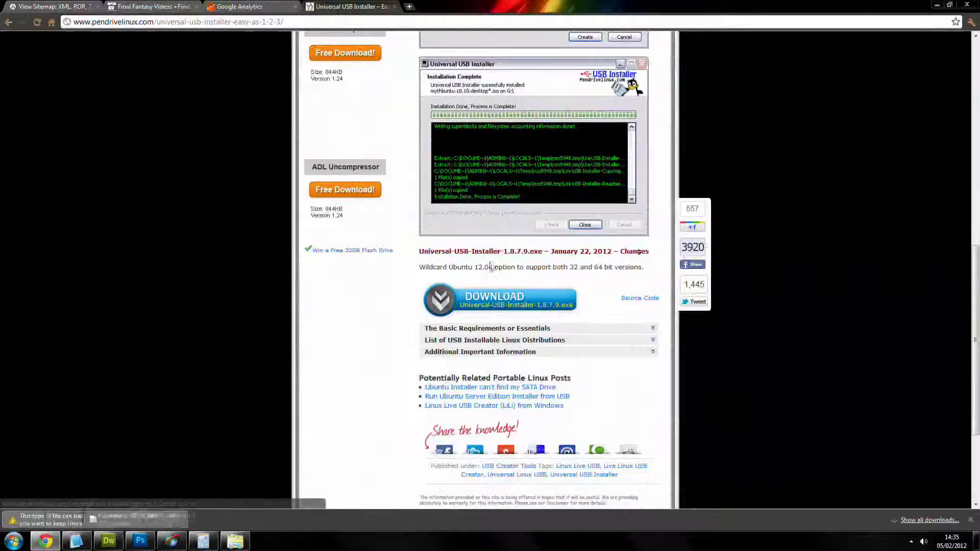
pyautogui.click(393, 7)
pyautogui.press('super+d')
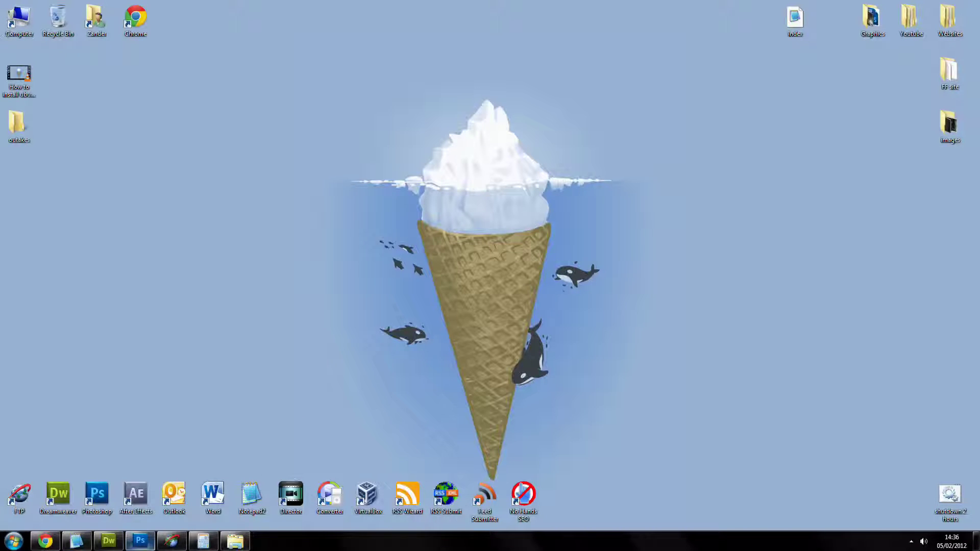
# - In C:\Applications\Systems, briefly enter win32diskimager-binary, return, and run Universal-USB-Installer-1.8.7.9
pyautogui.click(235, 541)
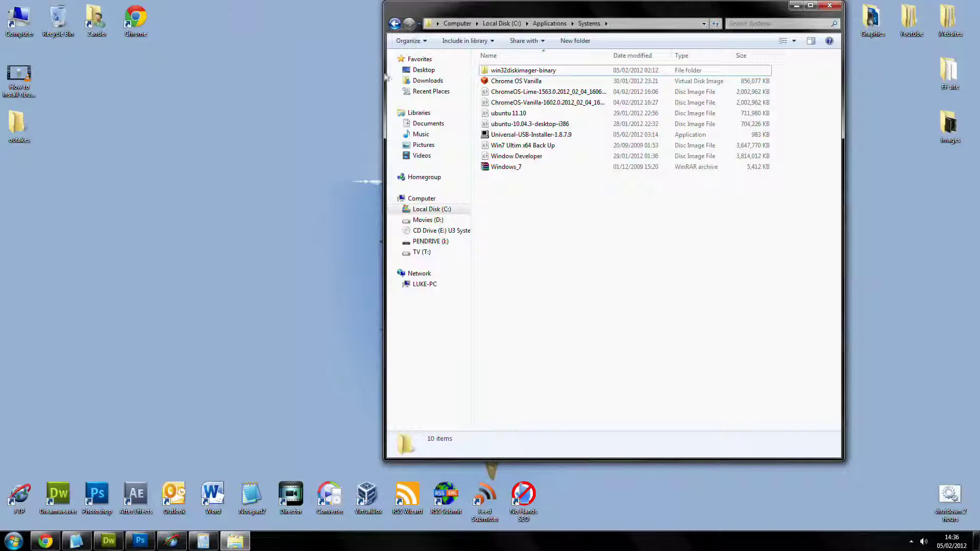
pyautogui.click(499, 72)
pyautogui.doubleClick(499, 72)
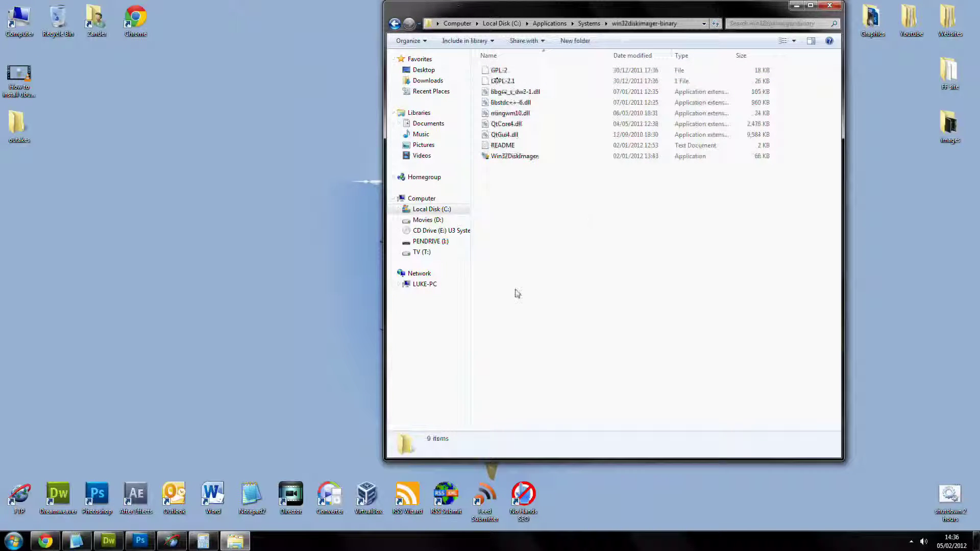
pyautogui.press('BackSpace')
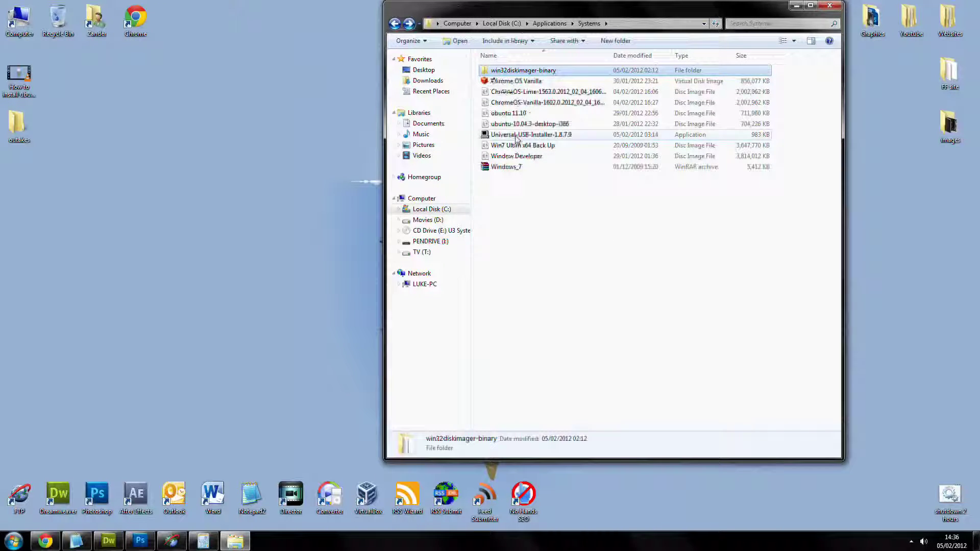
pyautogui.doubleClick(531, 135)
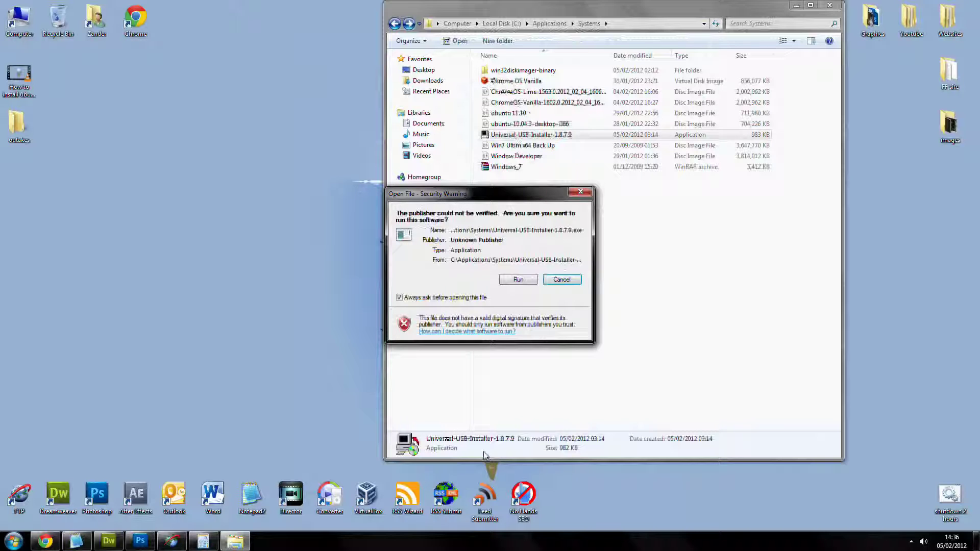
# - Run the installer past the security warning, agree to the licence, and pick Ubuntu 10.04.X Desktop
pyautogui.click(518, 280)
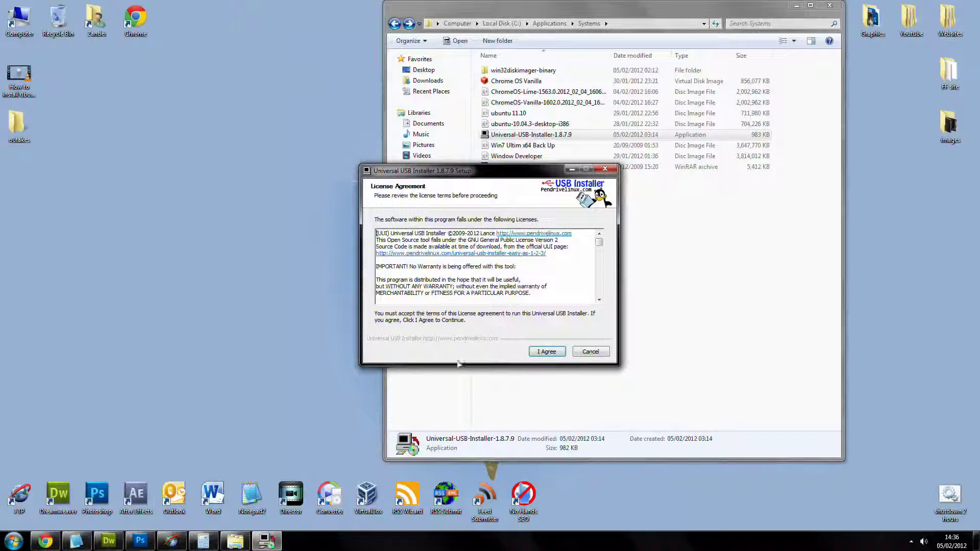
pyautogui.click(552, 350)
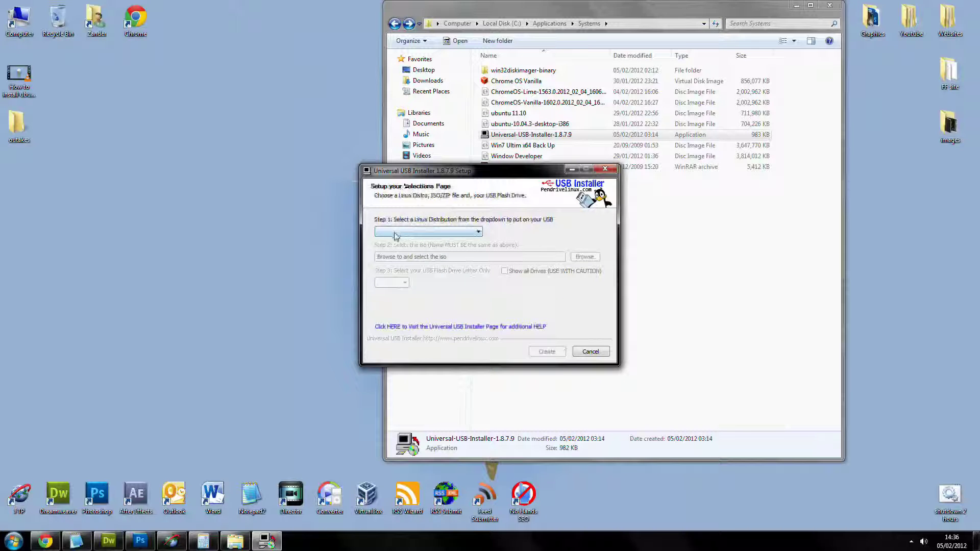
pyautogui.click(462, 233)
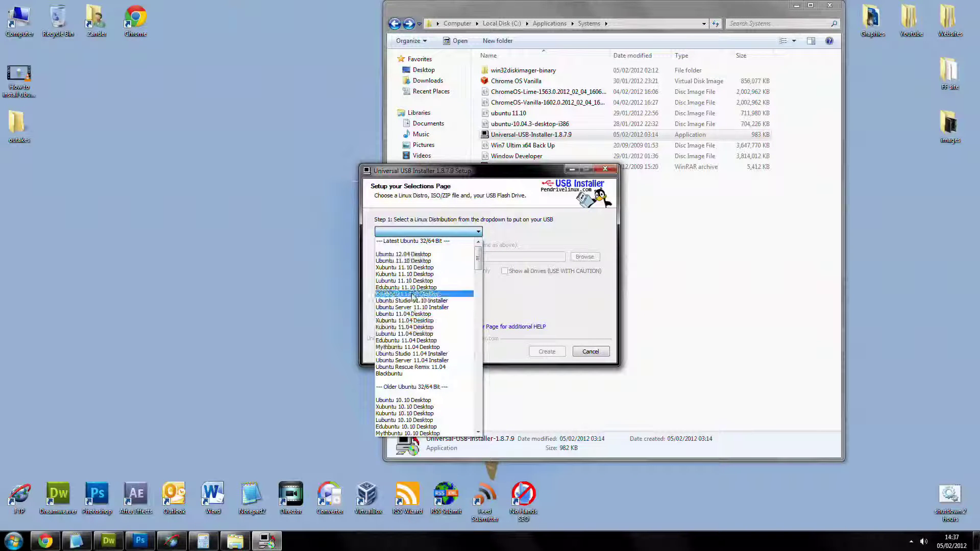
pyautogui.scroll(-1, 414, 323)
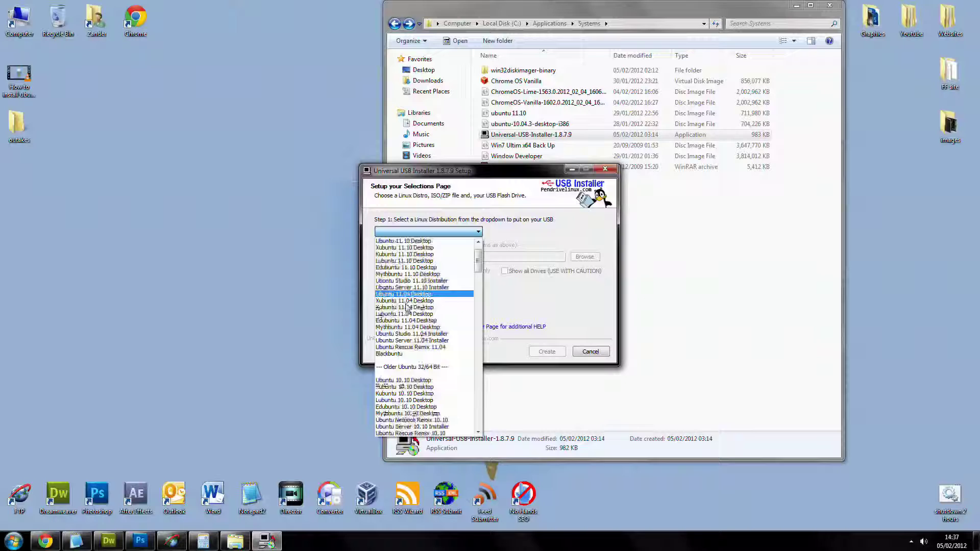
pyautogui.scroll(-3, 418, 401)
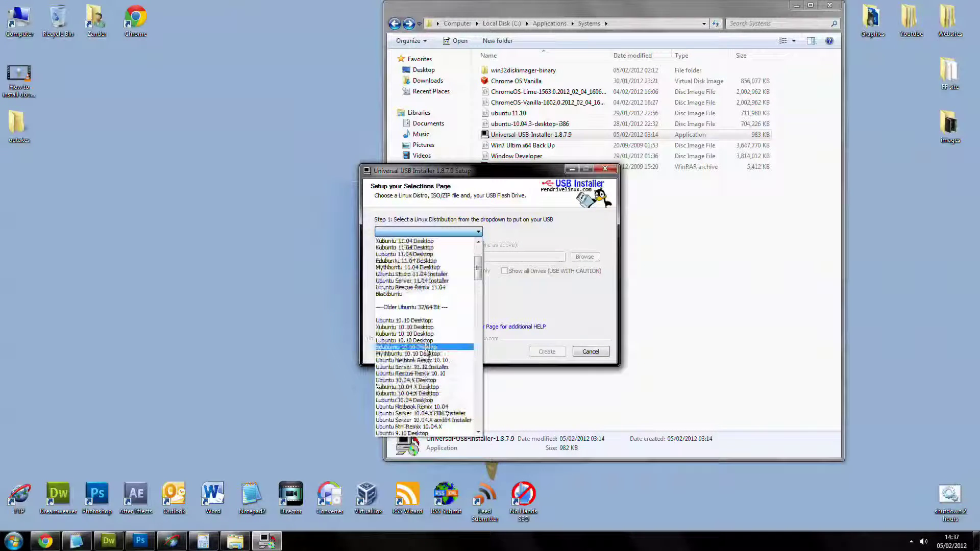
pyautogui.scroll(-1, 425, 366)
pyautogui.scroll(-1, 426, 365)
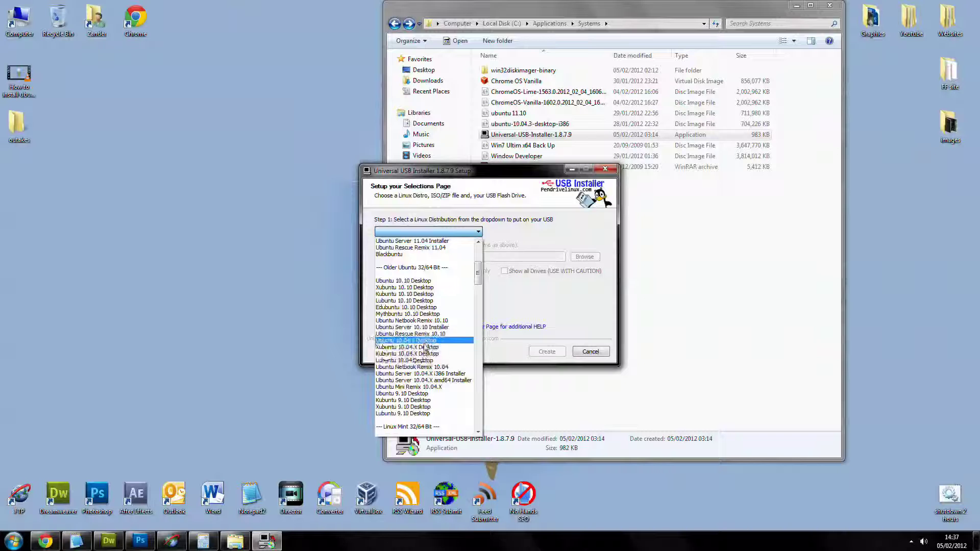
pyautogui.click(425, 341)
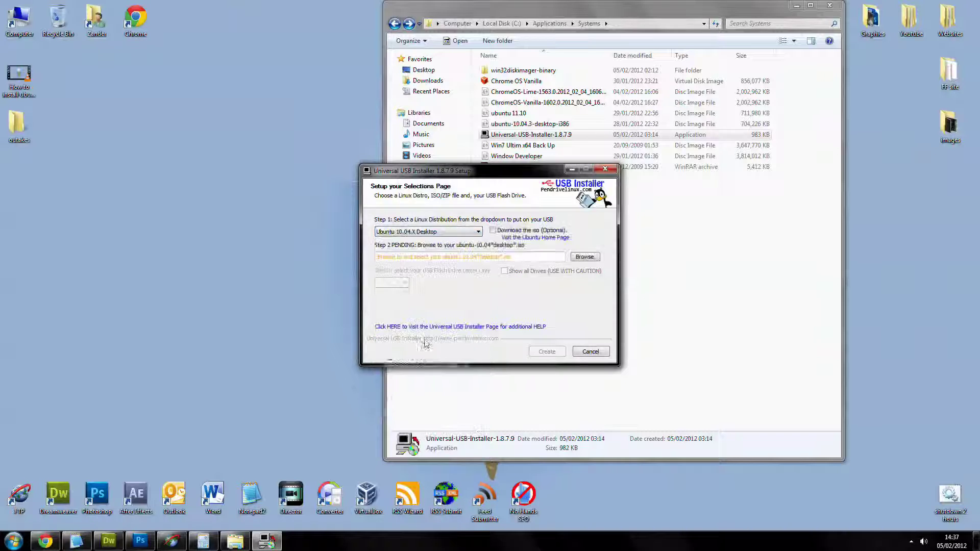
# - Select the ubuntu-10.04.3-desktop-i386 ISO, target drive I:\ with Fat32 formatting, and click Create
pyautogui.click(577, 258)
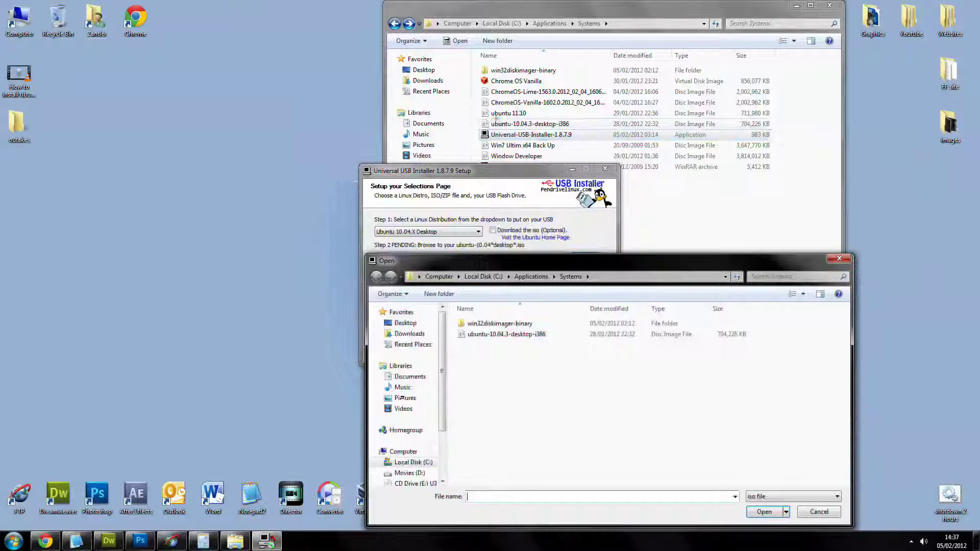
pyautogui.doubleClick(490, 335)
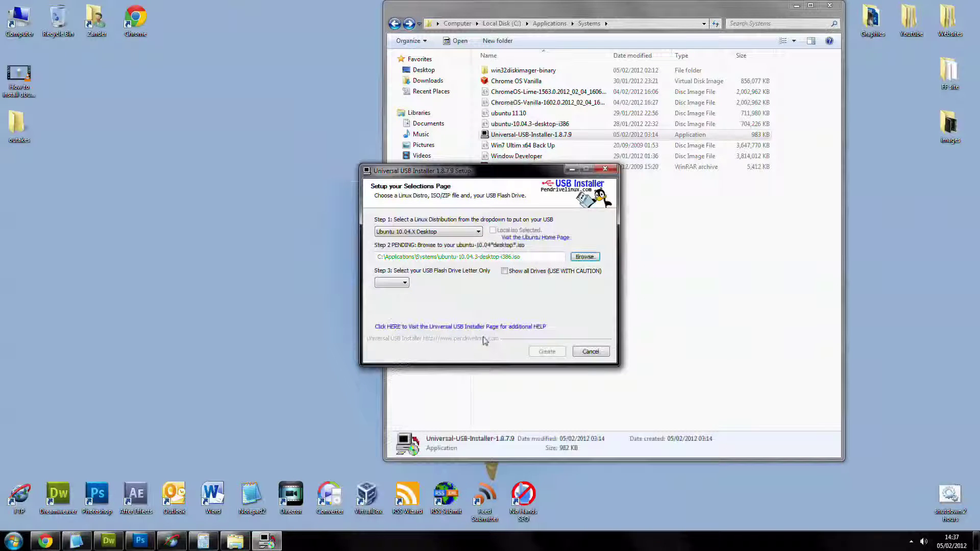
pyautogui.click(396, 283)
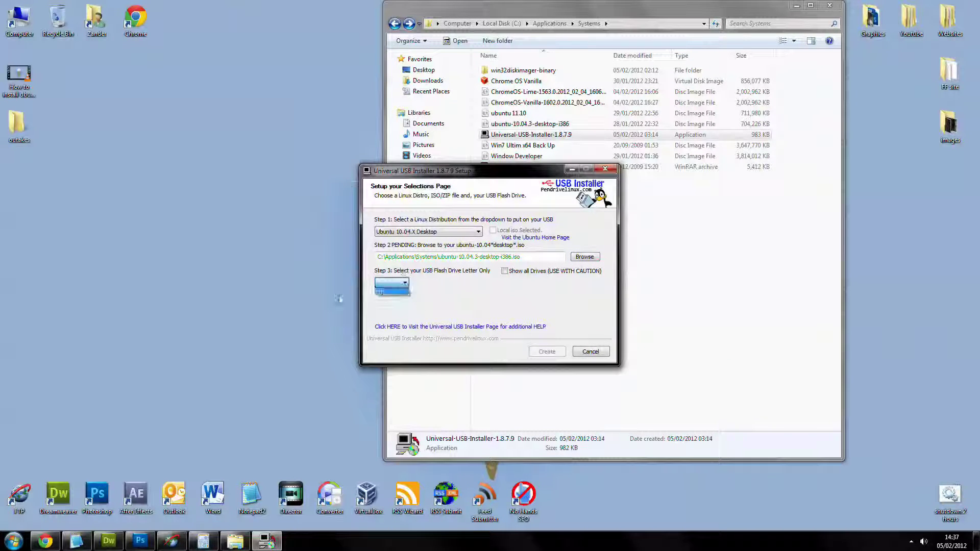
pyautogui.click(392, 292)
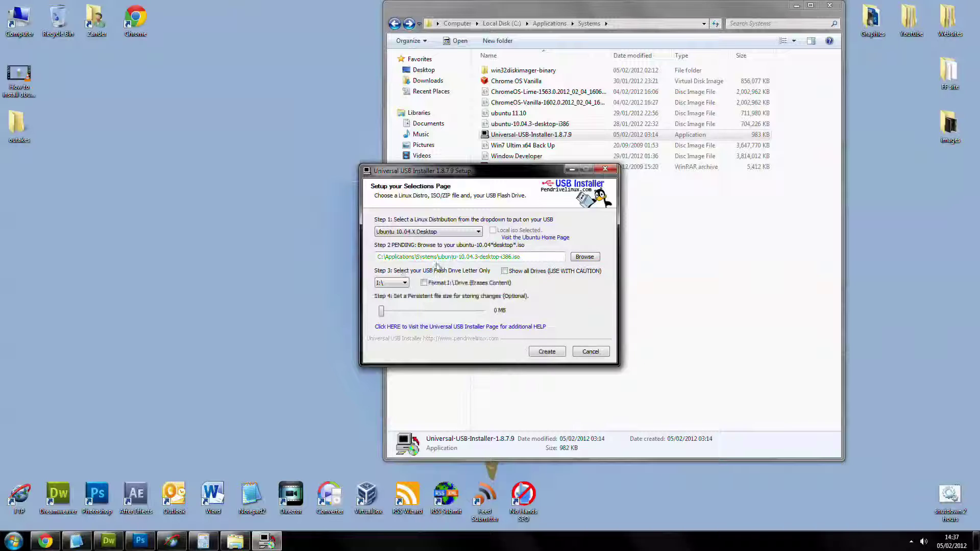
pyautogui.click(424, 283)
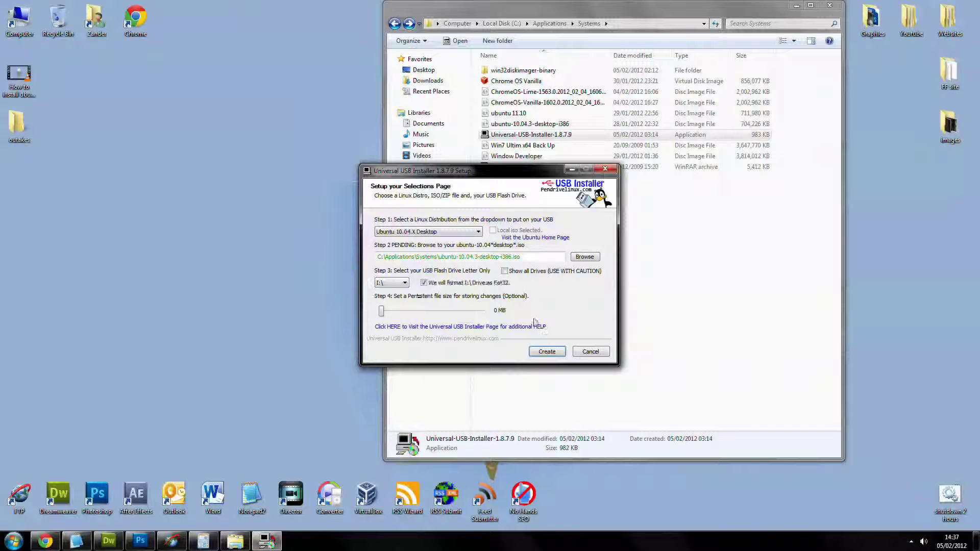
pyautogui.click(547, 352)
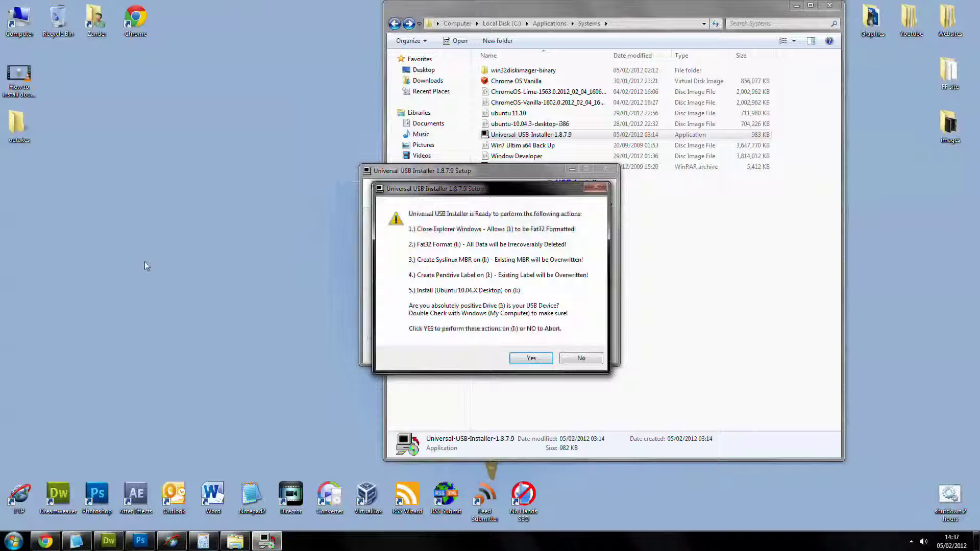
# - Confirm formatting I:\ and let the Ubuntu ISO extract to about 98%
pyautogui.click(534, 359)
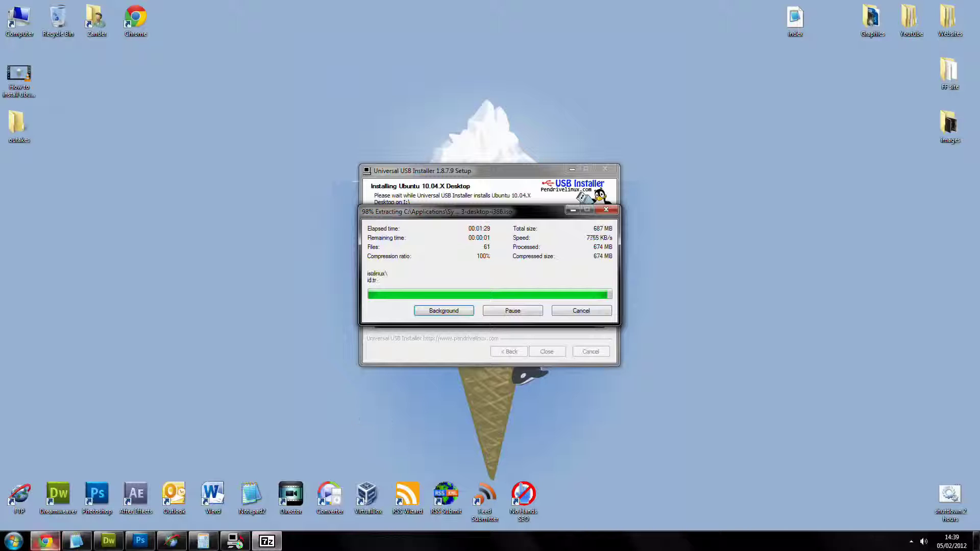
# - Once Installation Complete appears, restore the Calculator window from the taskbar
pyautogui.click(135, 546)
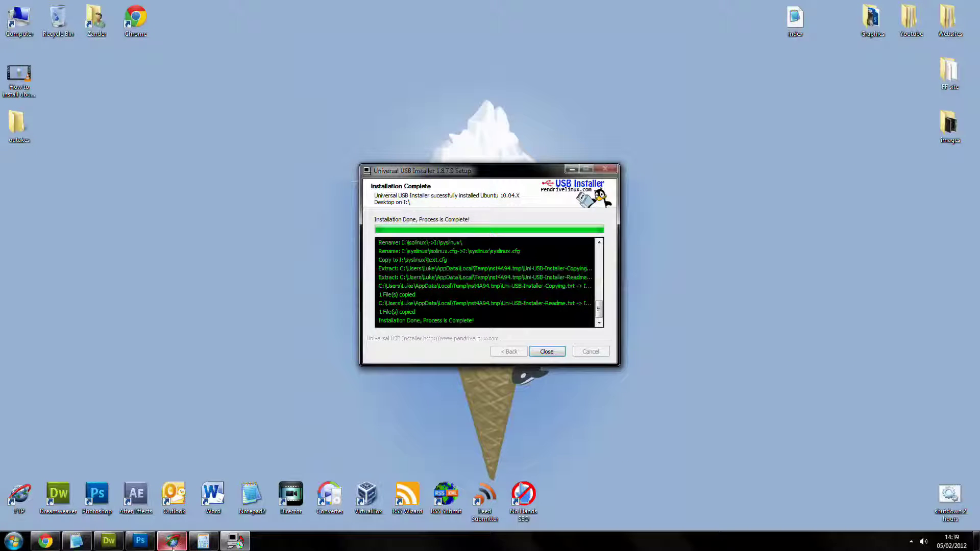
pyautogui.click(207, 545)
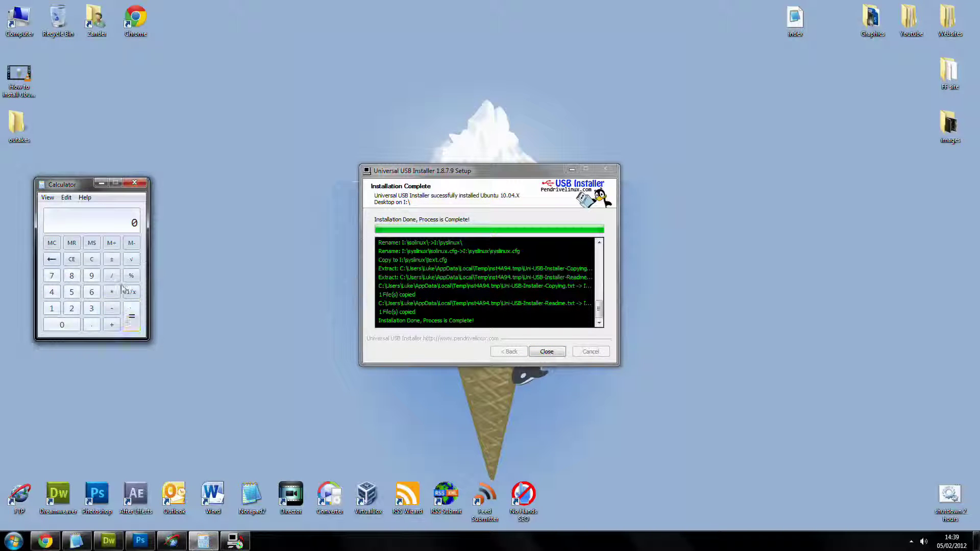
# - Compute 6 × 6 on the Calculator keypad to display 36
pyautogui.click(91, 292)
pyautogui.click(112, 292)
pyautogui.click(91, 292)
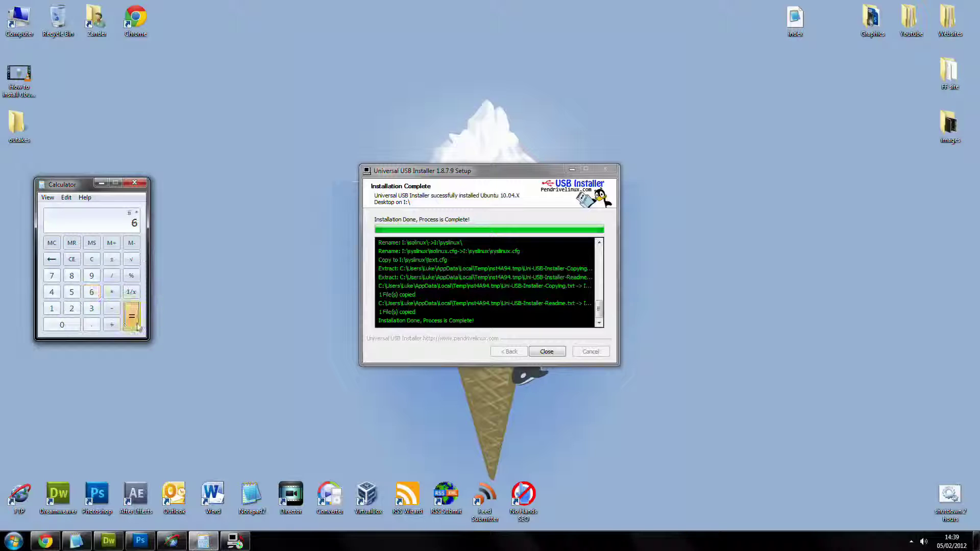
pyautogui.click(131, 316)
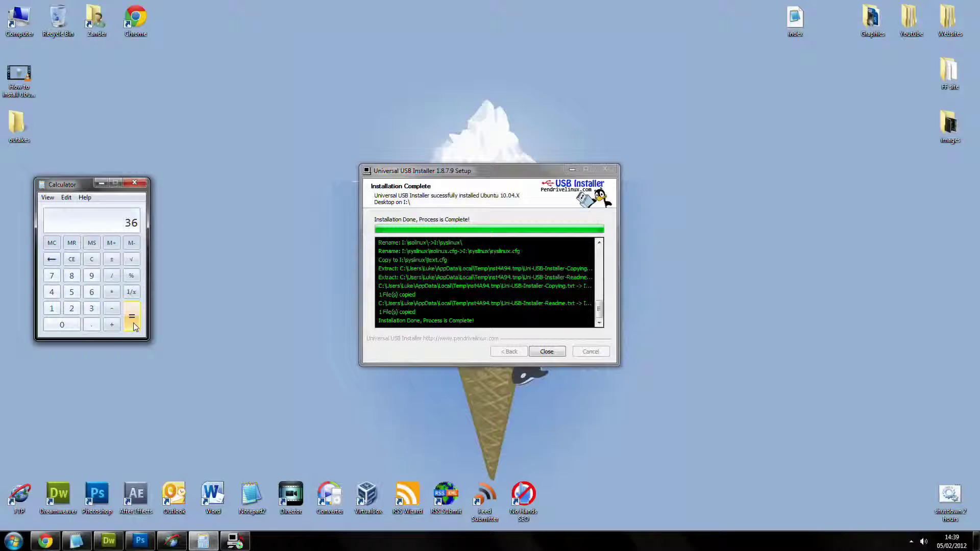